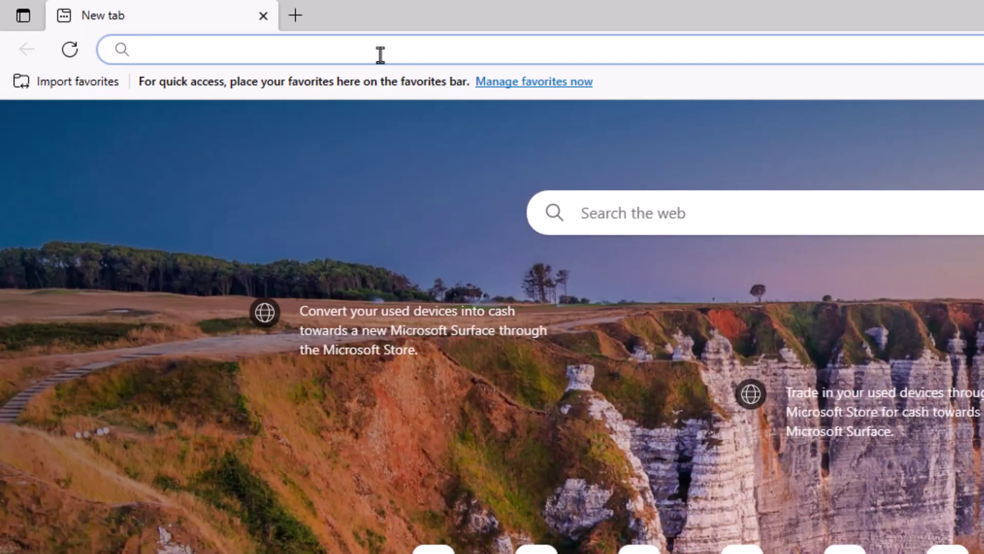
Step: Load wps.com from Edge's address bar
{"action": "left_click", "coordinate": [380, 54]}
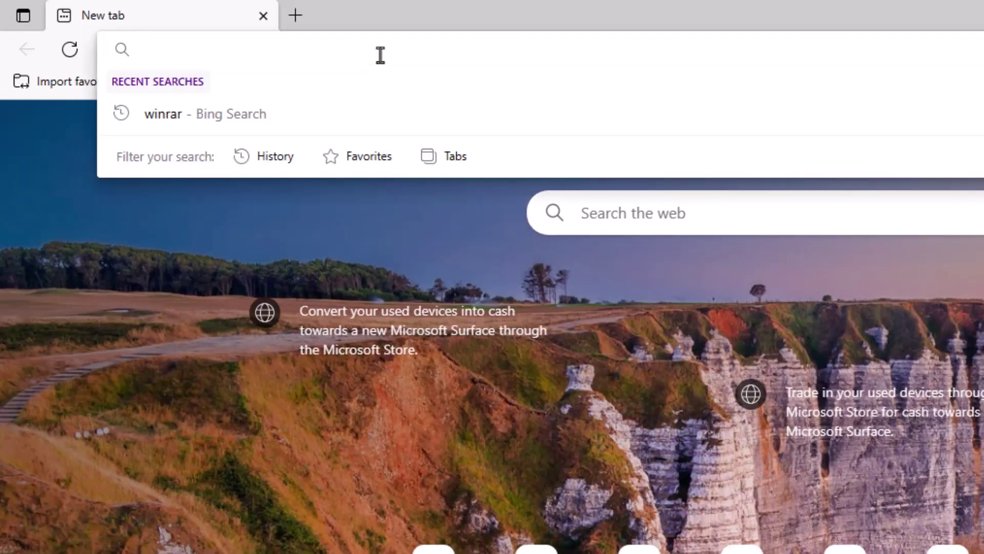
{"action": "type", "text": "wps.com"}
{"action": "key", "text": "Return"}
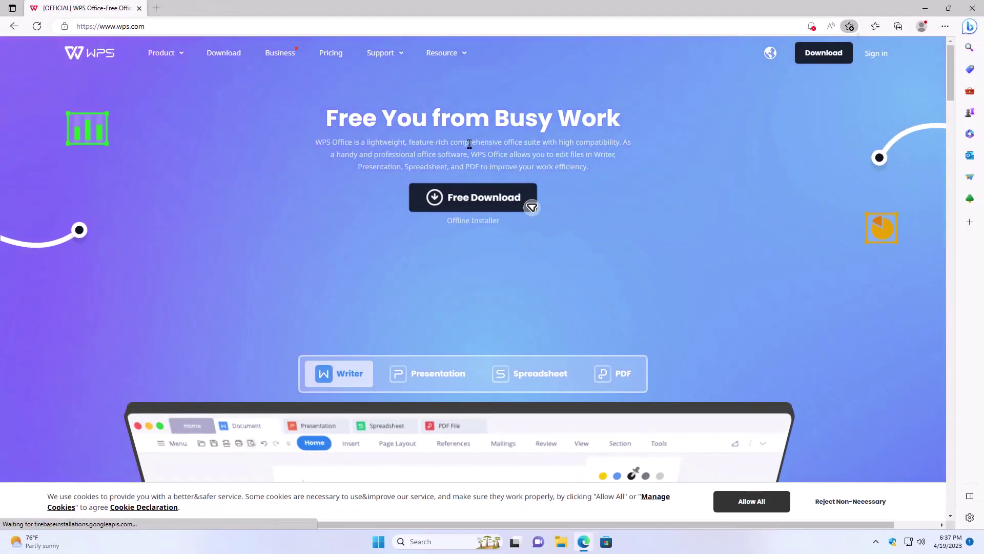
Step: Accept all cookies on the WPS site and dismiss Edge's mobile app promotion
{"action": "left_click", "coordinate": [738, 511]}
{"action": "scroll", "coordinate": [521, 357], "scroll_direction": "down", "scroll_amount": 1}
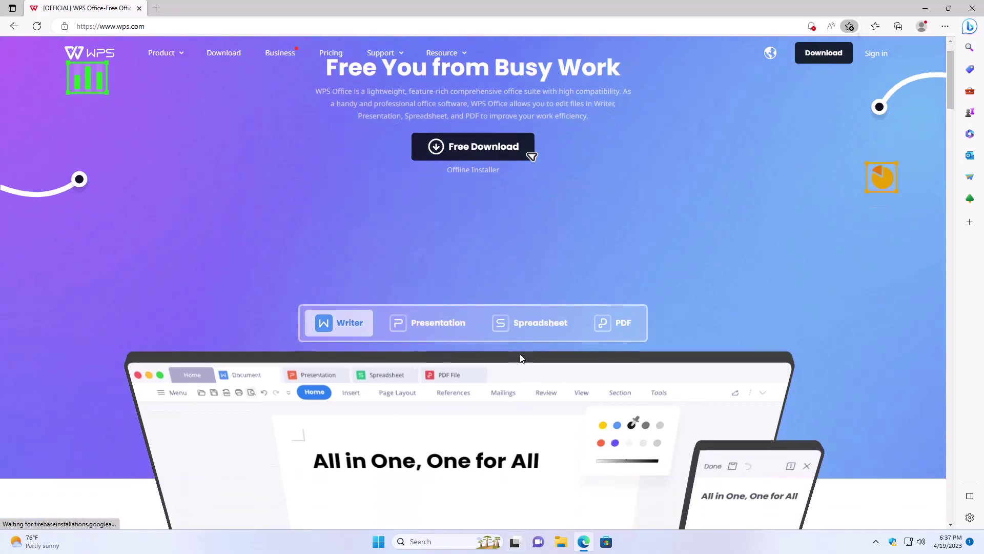
{"action": "scroll", "coordinate": [521, 357], "scroll_direction": "down", "scroll_amount": 10}
{"action": "scroll", "coordinate": [521, 358], "scroll_direction": "up", "scroll_amount": 8}
{"action": "scroll", "coordinate": [523, 353], "scroll_direction": "down", "scroll_amount": 2}
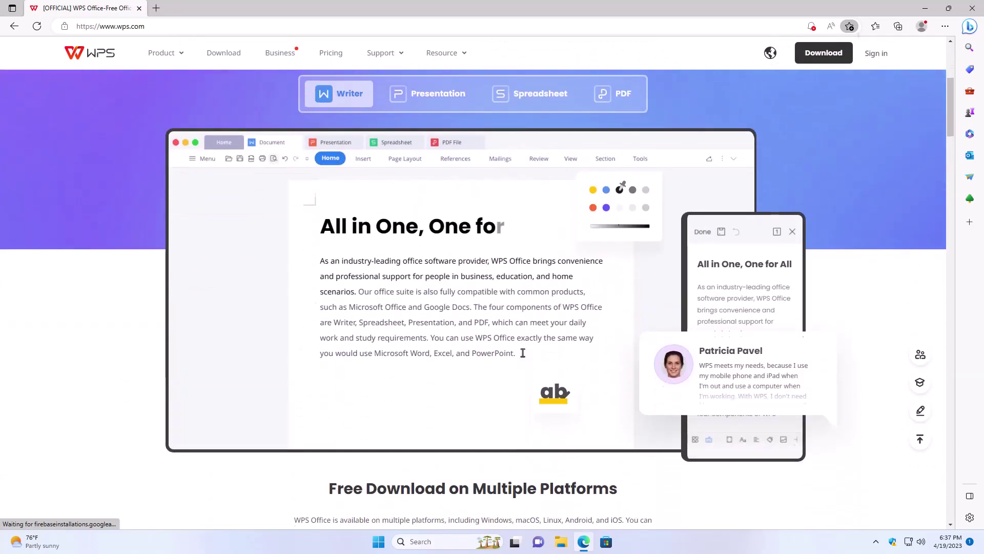
{"action": "scroll", "coordinate": [522, 353], "scroll_direction": "up", "scroll_amount": 1}
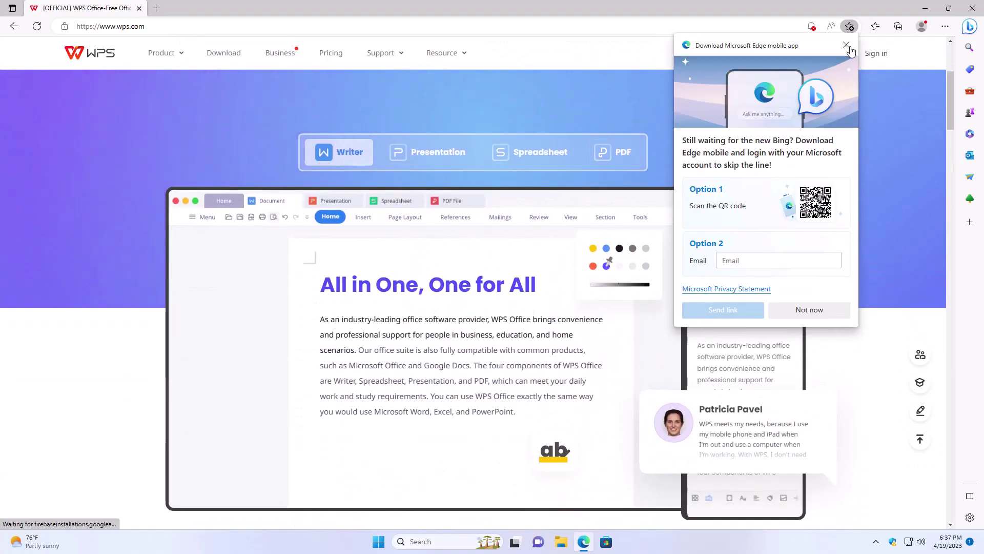
{"action": "left_click", "coordinate": [846, 45]}
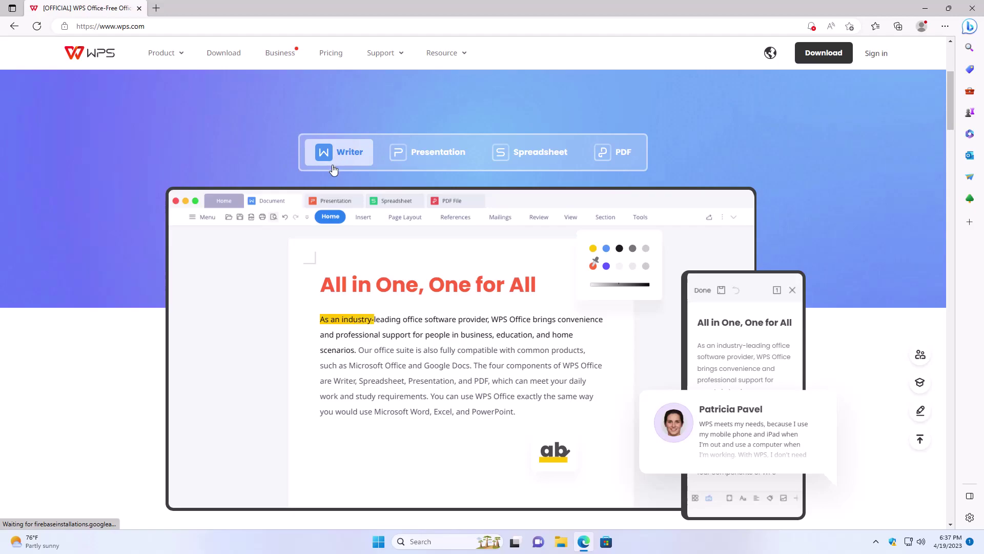
Step: Preview Presentation, Spreadsheet, PDF and Writer in the mockup, then look over the download platforms
{"action": "left_click", "coordinate": [443, 166]}
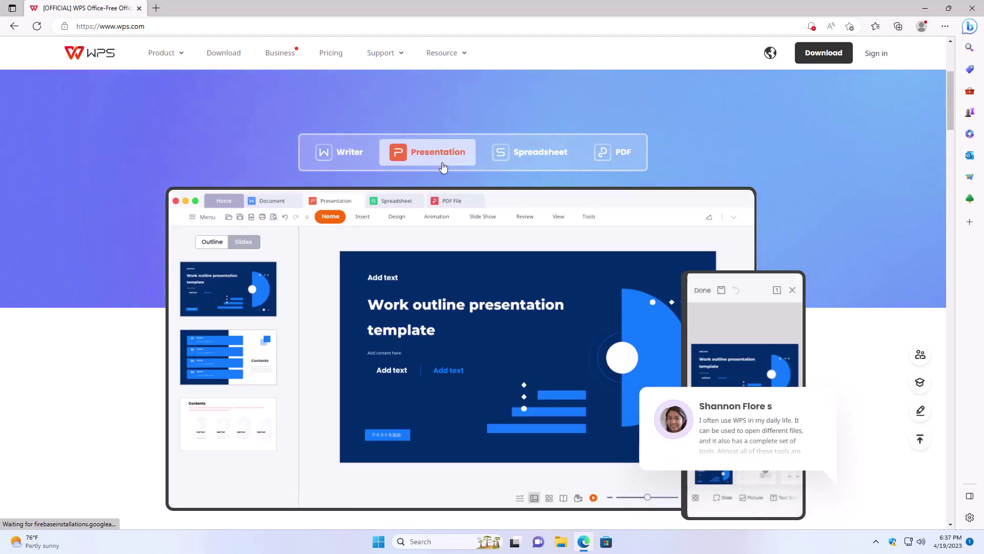
{"action": "left_click", "coordinate": [518, 159]}
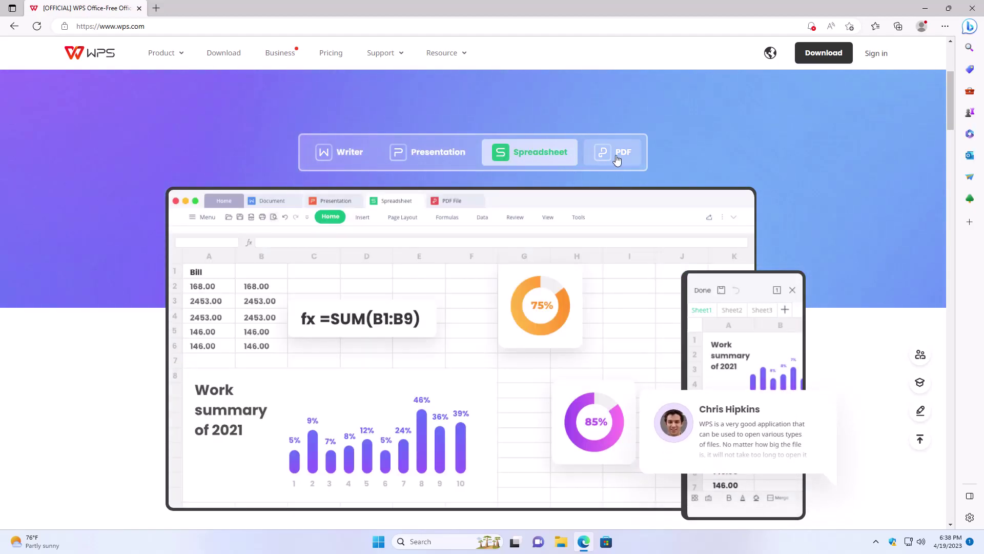
{"action": "left_click", "coordinate": [617, 160]}
{"action": "left_click", "coordinate": [365, 162]}
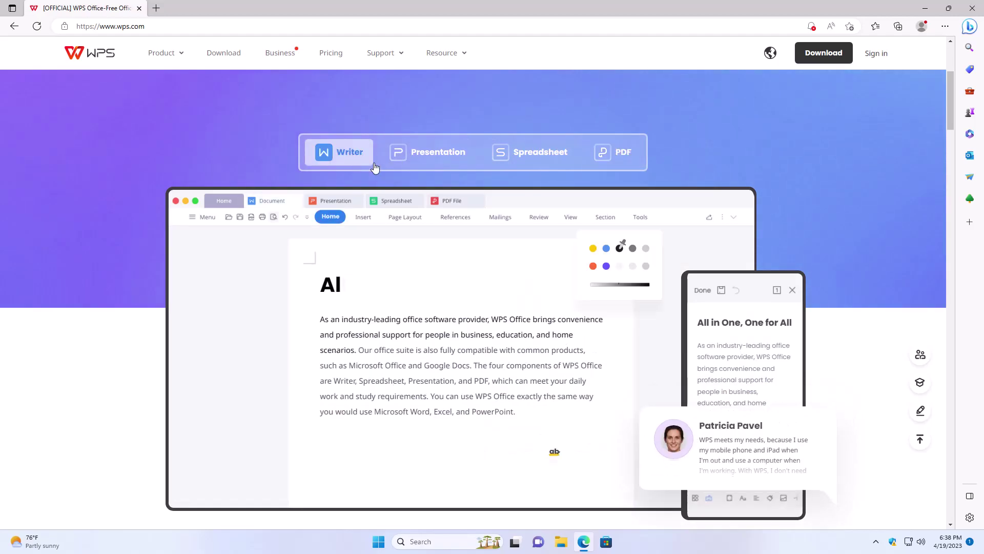
{"action": "scroll", "coordinate": [375, 169], "scroll_direction": "down", "scroll_amount": 7}
{"action": "mouse_move", "coordinate": [268, 281]}
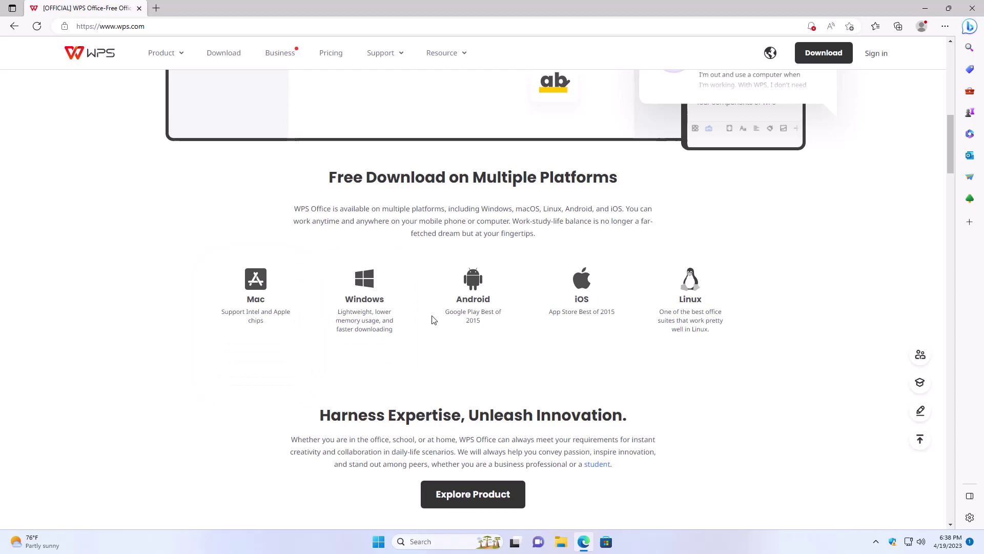
{"action": "mouse_move", "coordinate": [709, 307]}
{"action": "scroll", "coordinate": [795, 338], "scroll_direction": "up", "scroll_amount": 10}
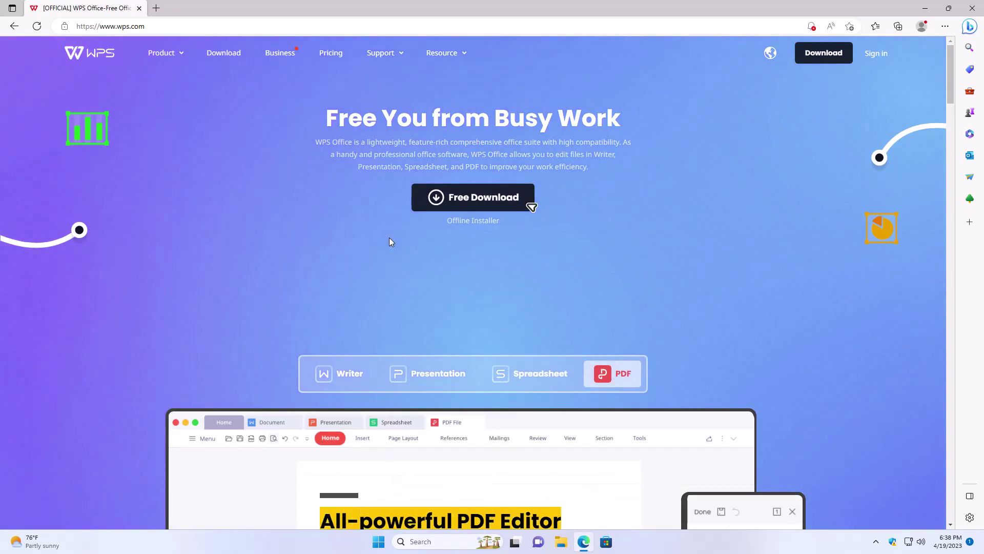
Step: Download the 5.2 MB WPS Office installer with Free Download and run it from Edge's Downloads flyout
{"action": "left_click", "coordinate": [446, 203]}
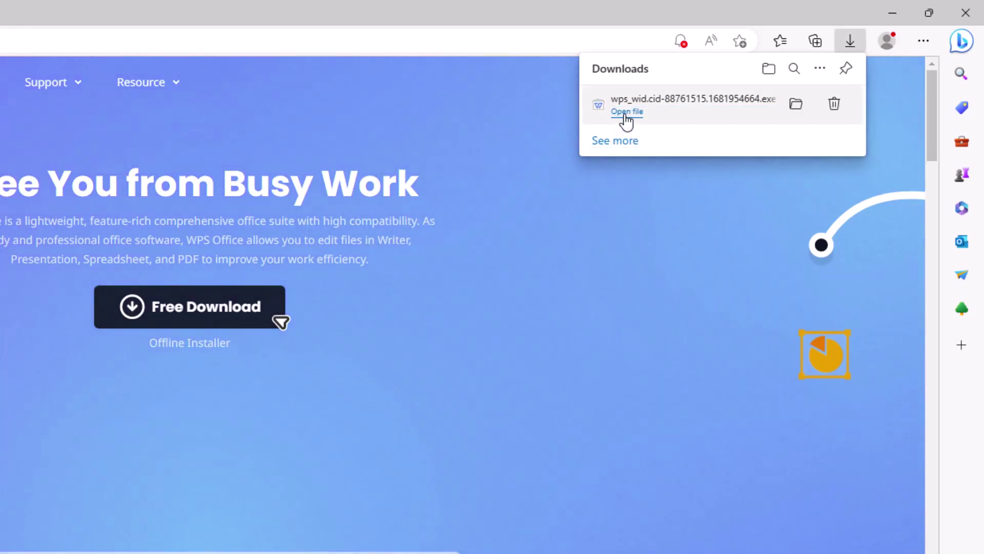
{"action": "left_click", "coordinate": [626, 116]}
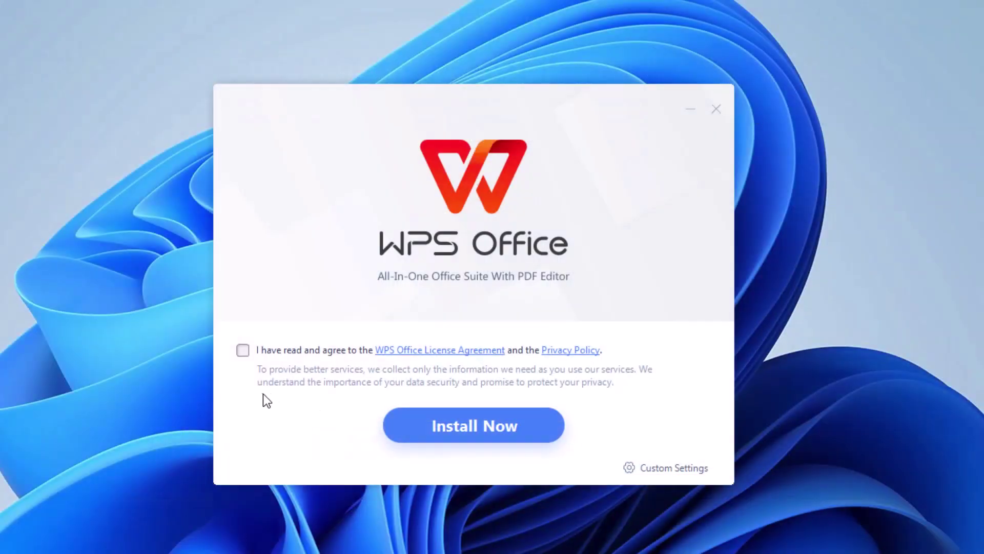
Step: Accept the License Agreement and Privacy Policy, expand Custom Settings, and start Install Now
{"action": "left_click", "coordinate": [243, 350]}
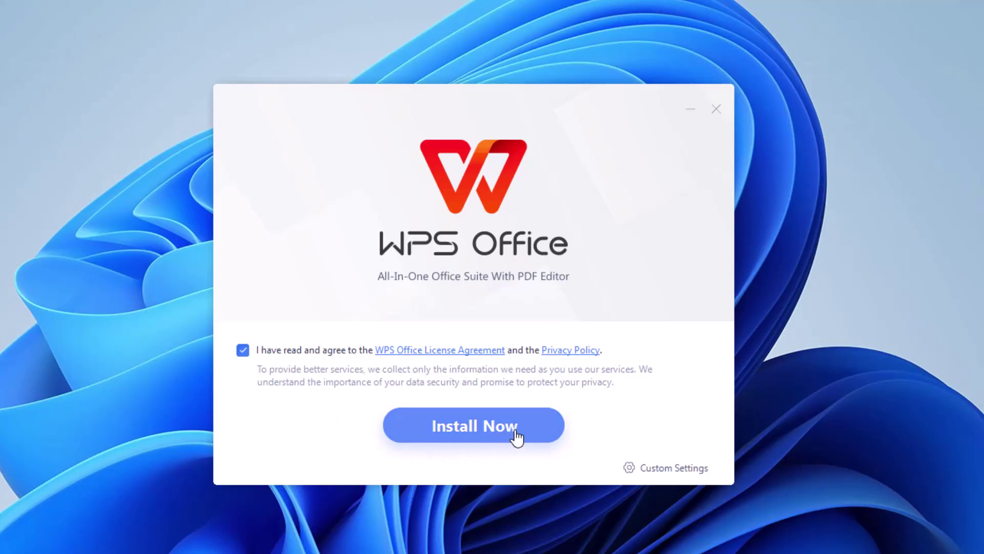
{"action": "left_click", "coordinate": [659, 476]}
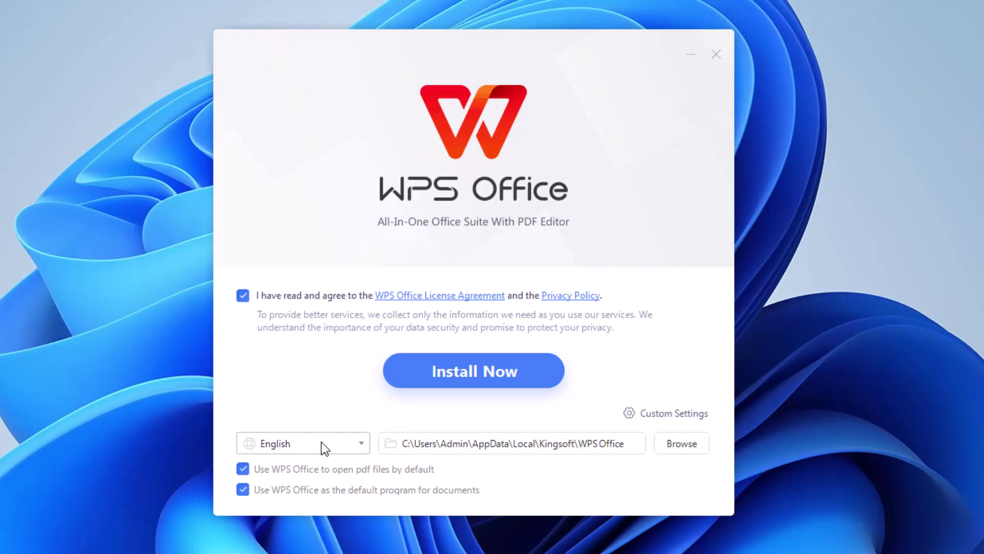
{"action": "left_click", "coordinate": [439, 385]}
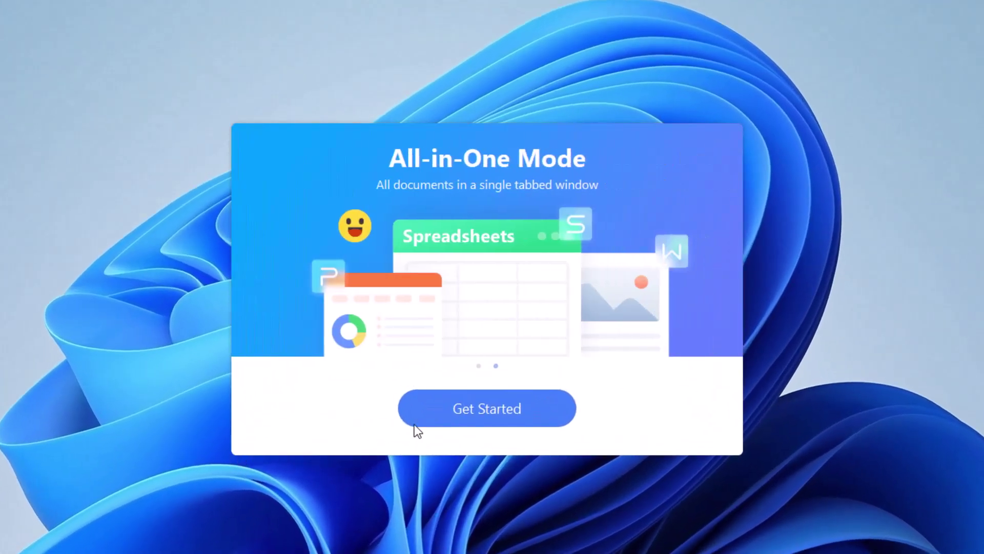
Step: Click Get Started, skip sign-in as a guest, and dismiss the Premium promotion panel
{"action": "left_click", "coordinate": [433, 407]}
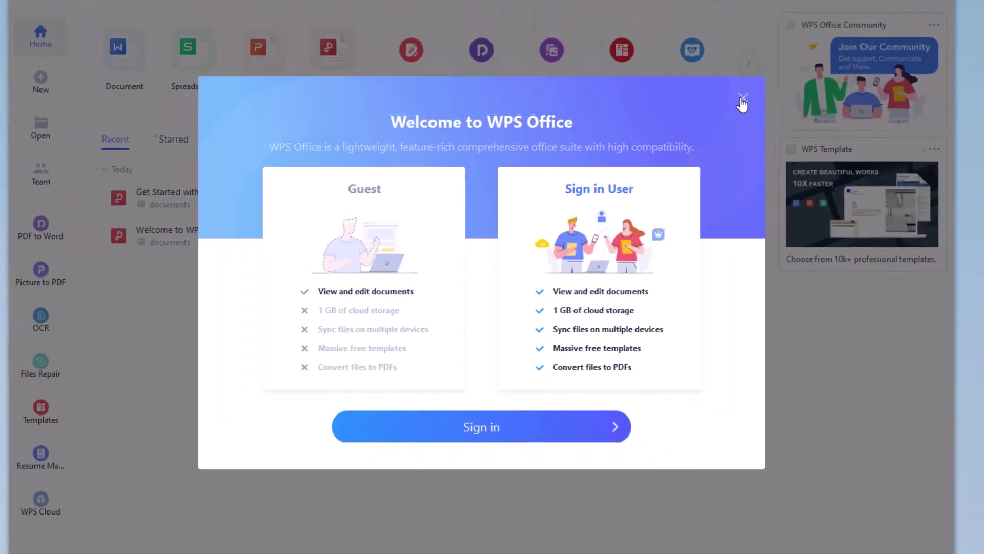
{"action": "left_click", "coordinate": [786, 72]}
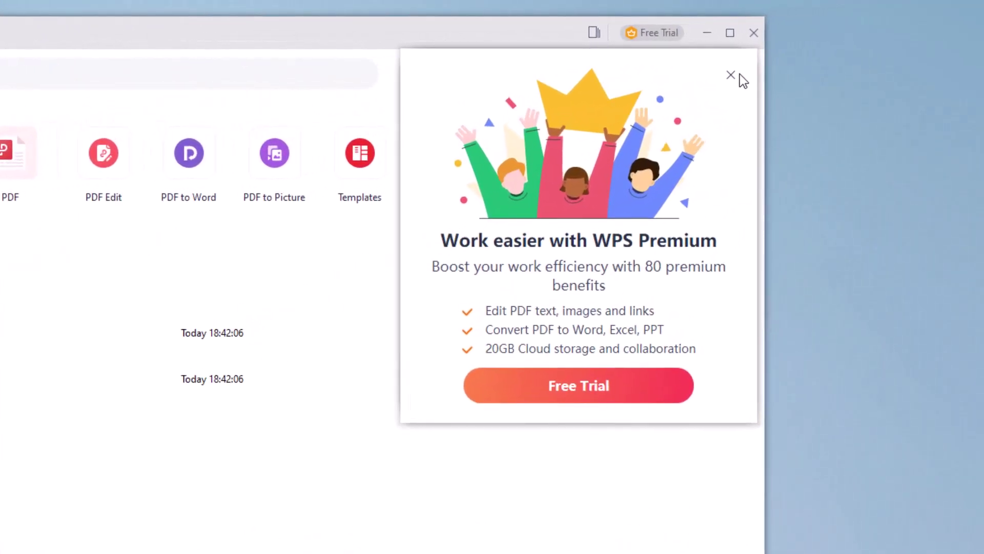
{"action": "left_click", "coordinate": [731, 76]}
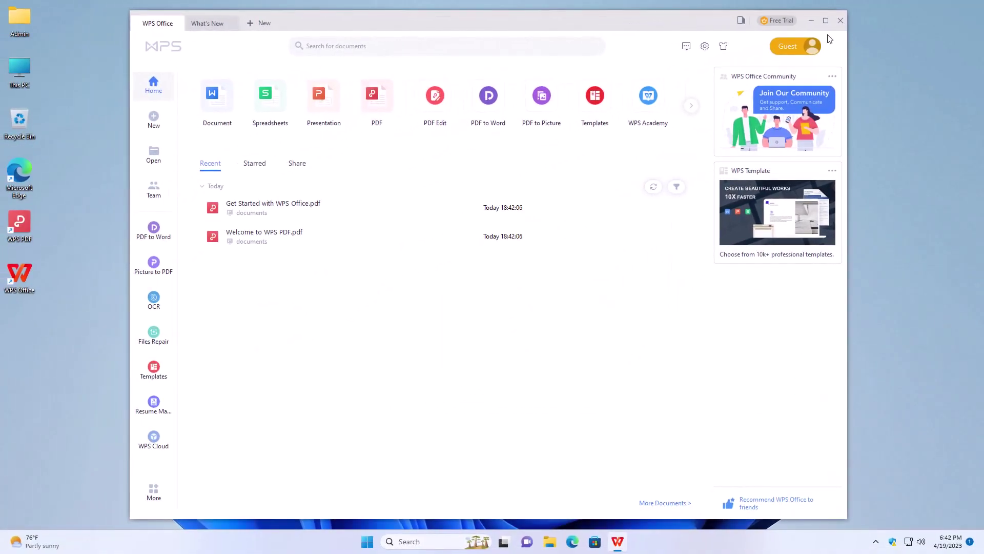
Step: Maximize the WPS window and create a blank Writer document, Document1
{"action": "left_click", "coordinate": [826, 22]}
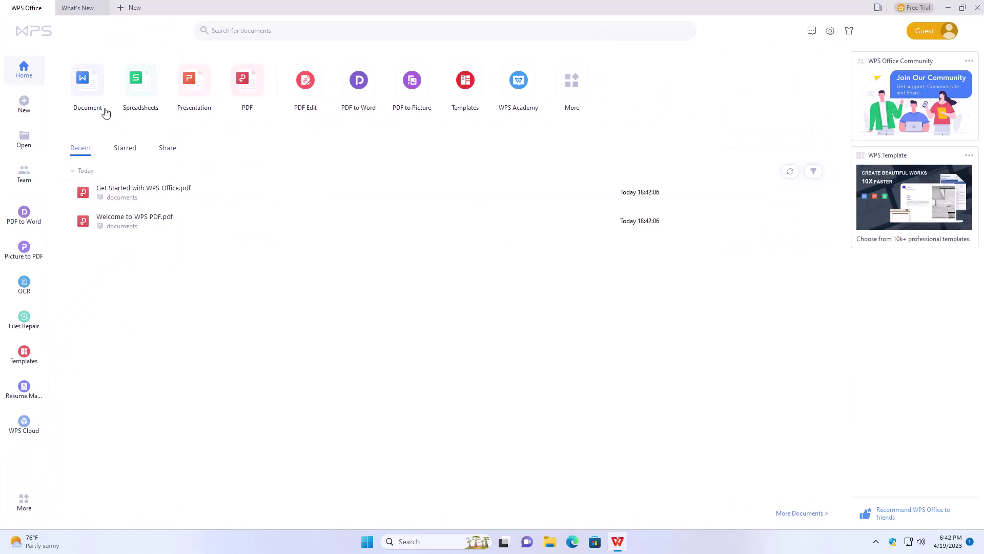
{"action": "left_click", "coordinate": [97, 89]}
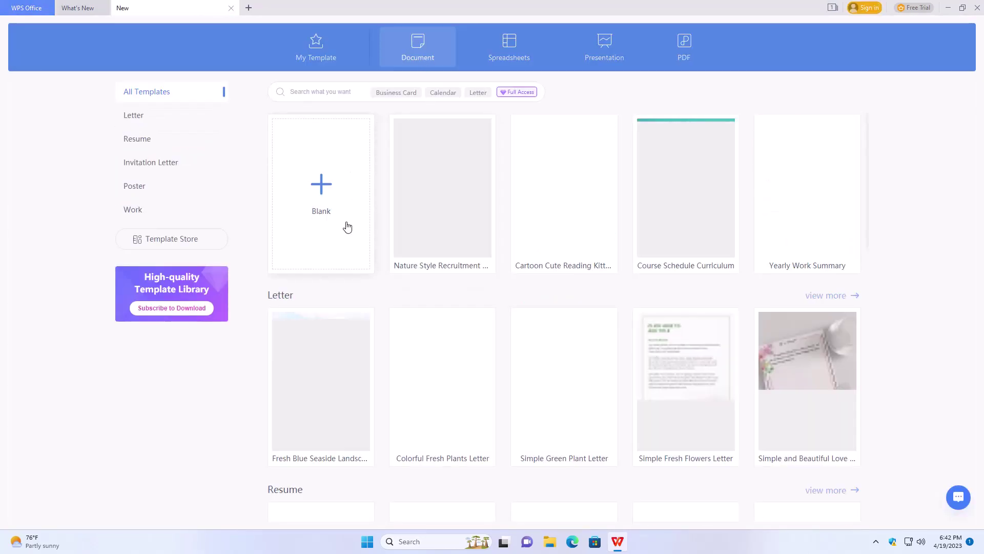
{"action": "left_click", "coordinate": [341, 229]}
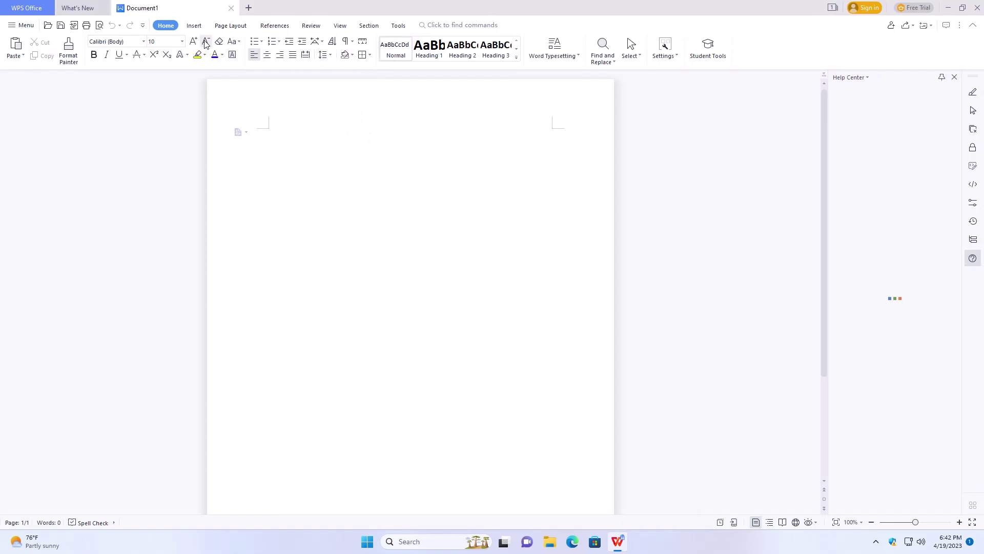
Step: Browse Document1's Insert, Page Layout, References, Review, View, Section and Tools tabs, then move What's New after Document1
{"action": "left_click", "coordinate": [198, 26]}
{"action": "left_click", "coordinate": [219, 28]}
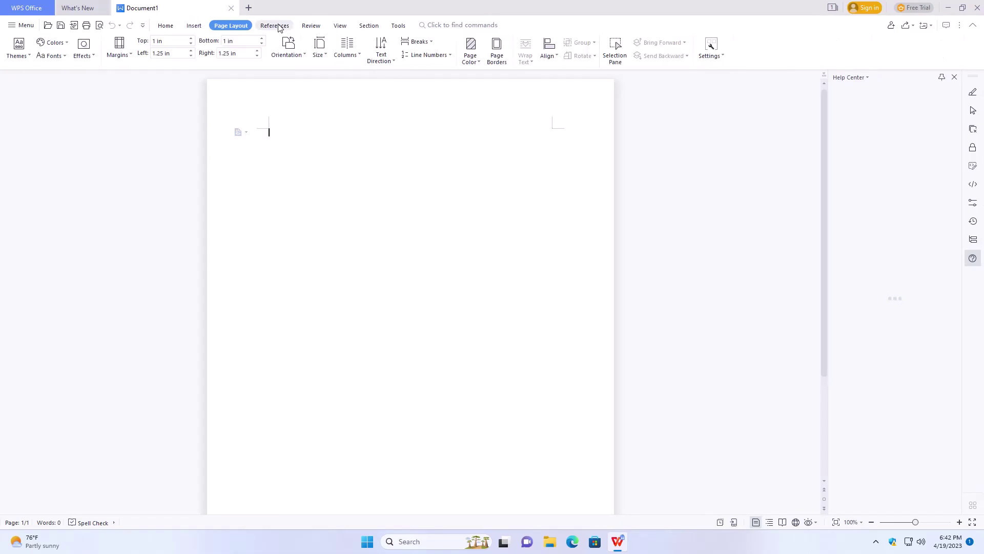
{"action": "left_click", "coordinate": [274, 27]}
{"action": "left_click", "coordinate": [309, 28]}
{"action": "left_click", "coordinate": [342, 26]}
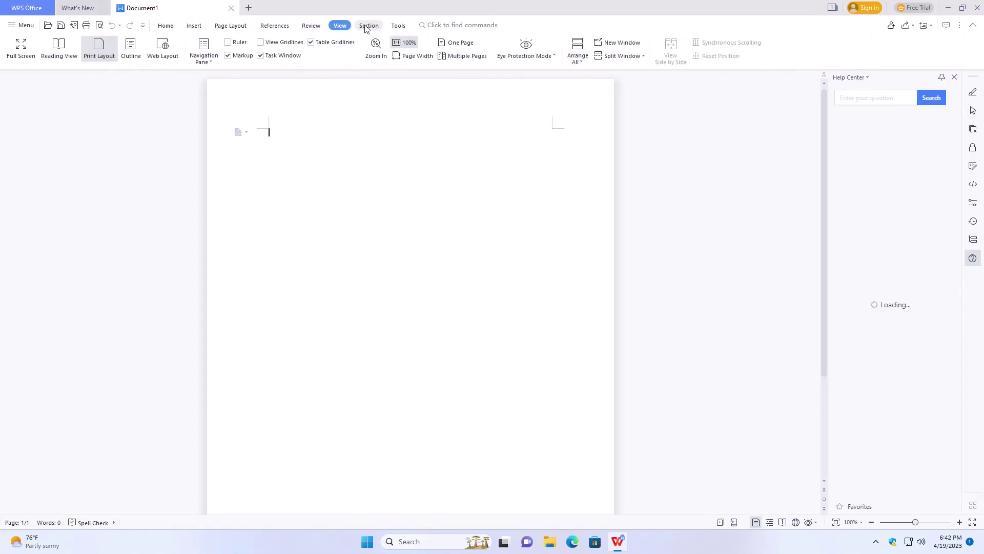
{"action": "left_click", "coordinate": [368, 27]}
{"action": "left_click", "coordinate": [398, 26]}
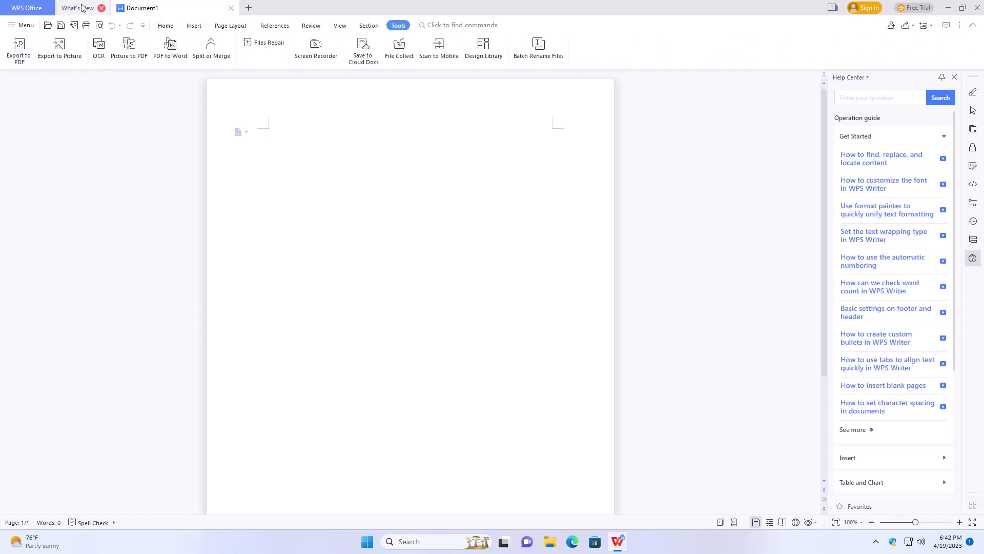
{"action": "left_click_drag", "start_coordinate": [77, 8], "coordinate": [205, 80]}
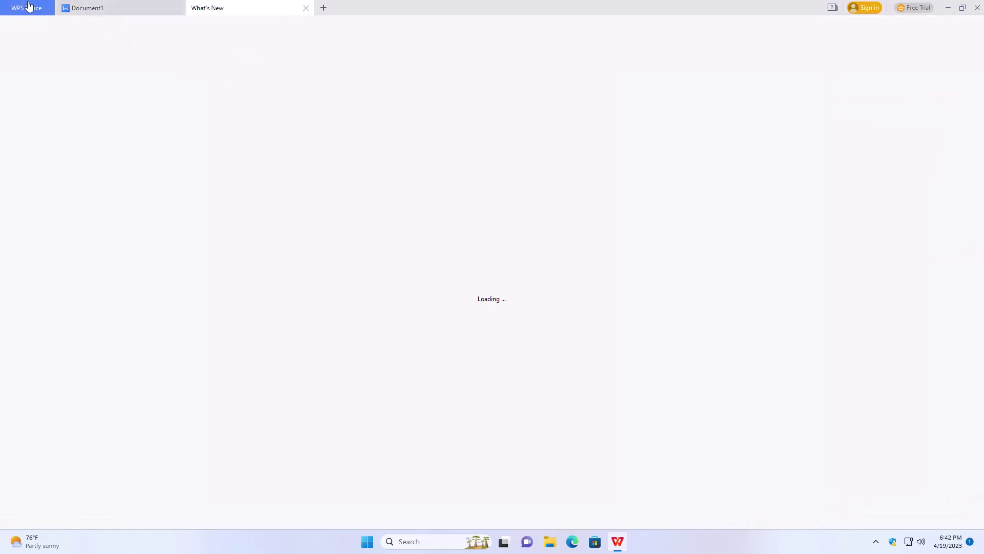
{"action": "left_click", "coordinate": [29, 8]}
Step: Create a blank Presentation1 and close the What's New page
{"action": "left_click", "coordinate": [190, 91]}
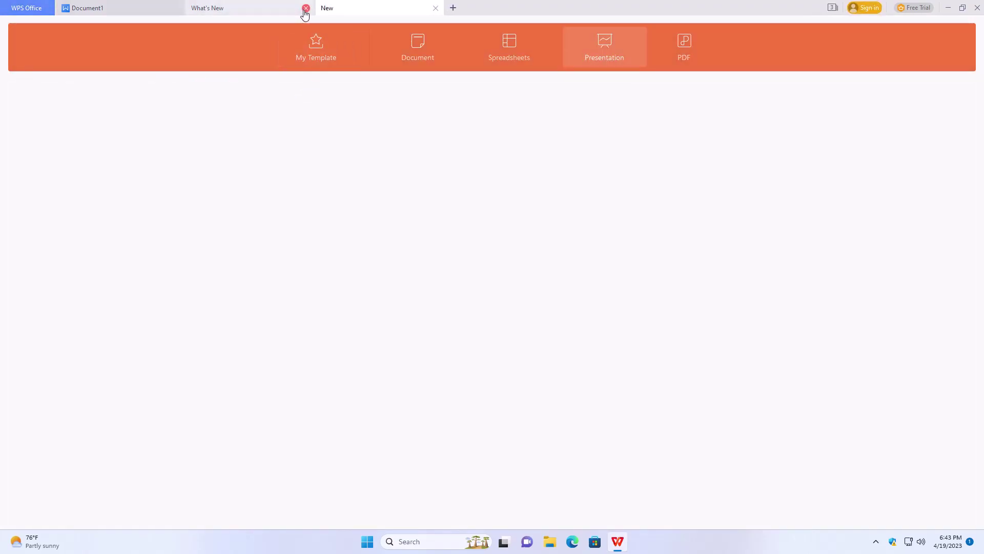
{"action": "left_click", "coordinate": [306, 8]}
{"action": "left_click", "coordinate": [331, 185]}
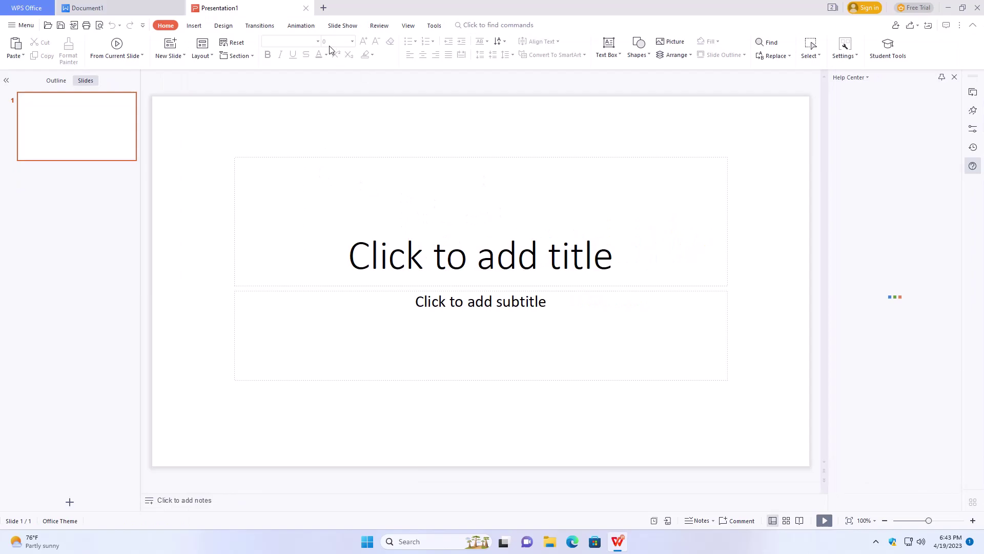
Step: Create a blank Book1 spreadsheet, then bring up the new-PDF options page
{"action": "left_click", "coordinate": [34, 8]}
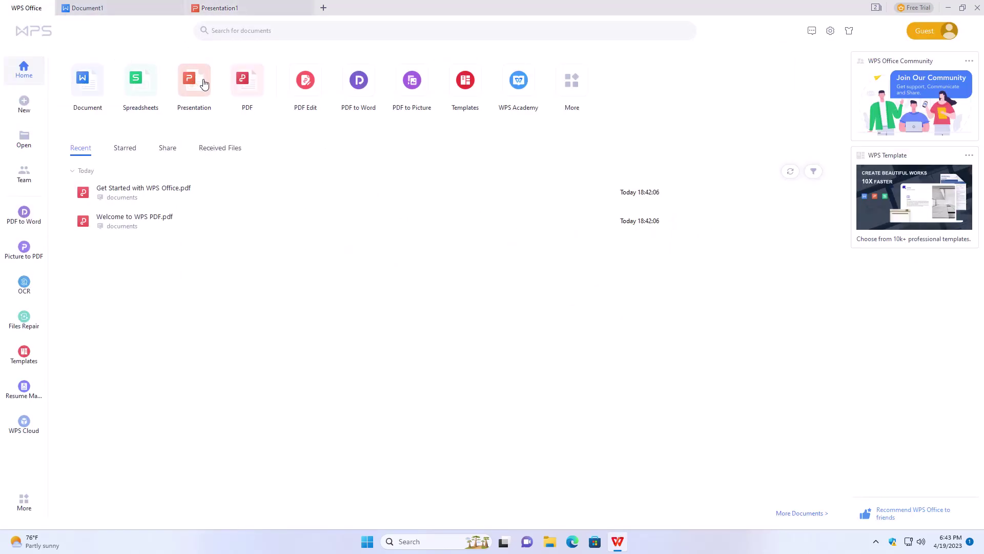
{"action": "left_click", "coordinate": [146, 82]}
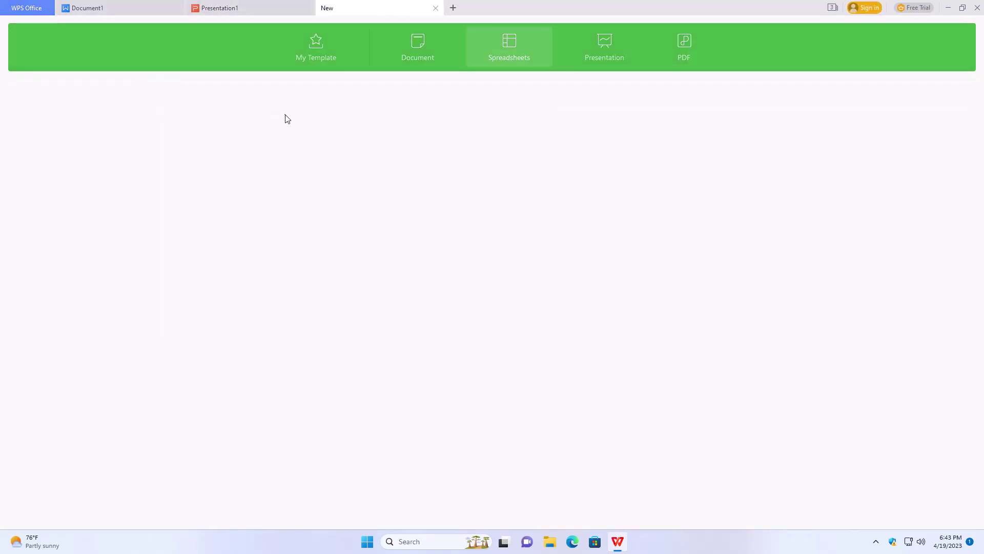
{"action": "left_click", "coordinate": [337, 160]}
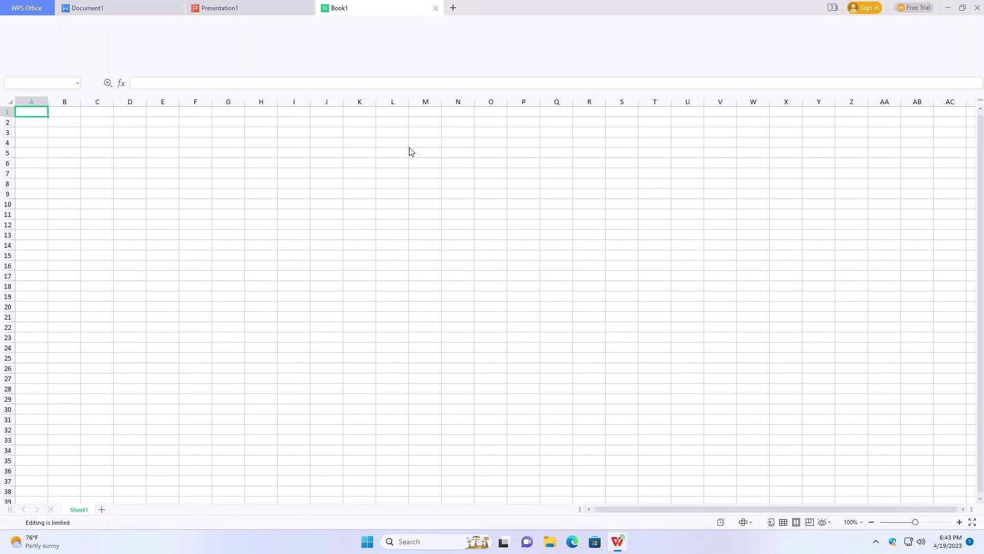
{"action": "left_click", "coordinate": [27, 8]}
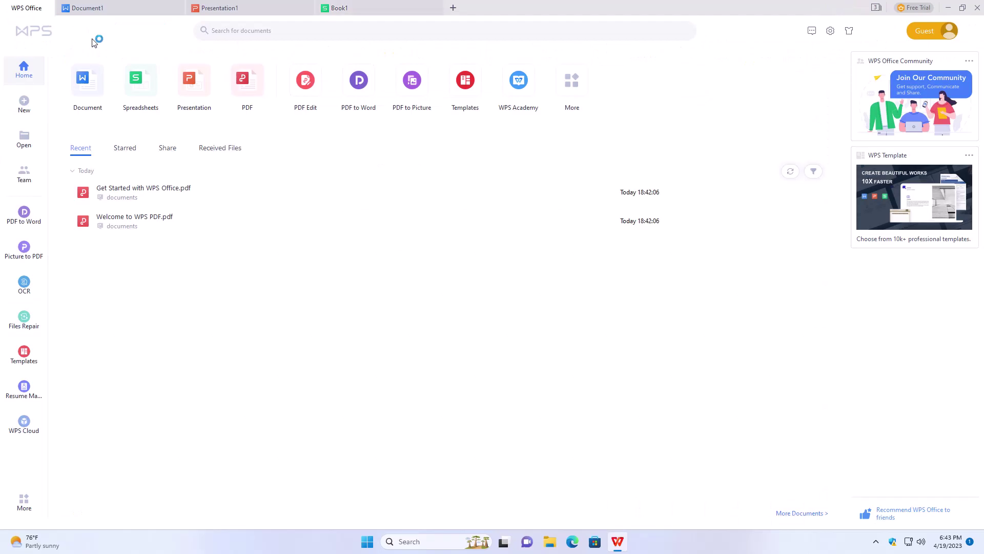
{"action": "left_click", "coordinate": [246, 86]}
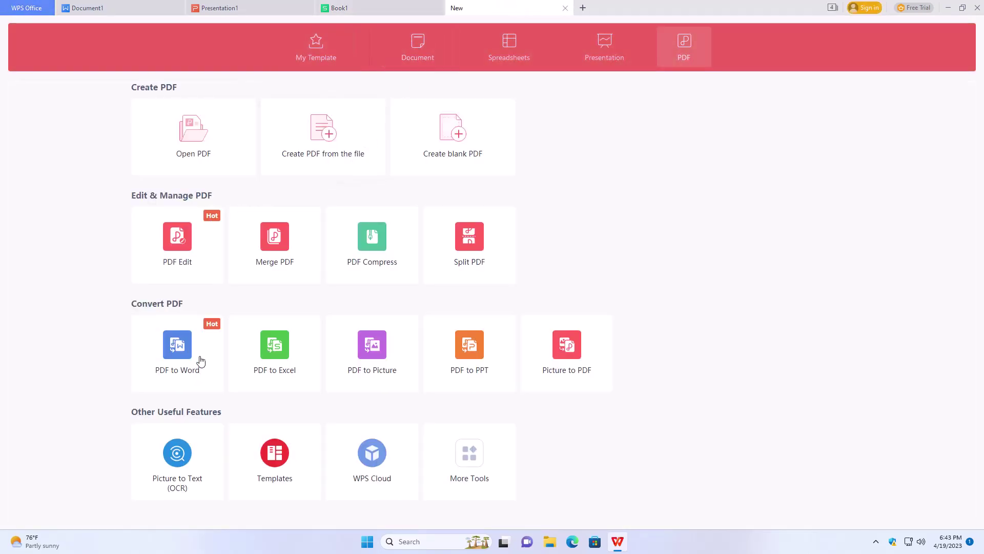
Step: Close the Document1, Presentation1, Book1 and new-PDF tabs
{"action": "left_click", "coordinate": [156, 8]}
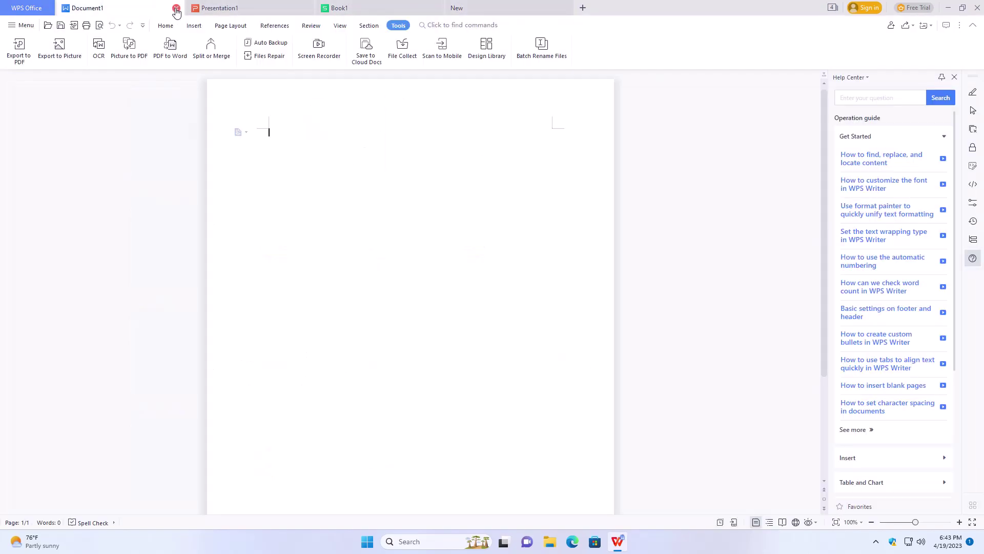
{"action": "left_click", "coordinate": [176, 8]}
{"action": "left_click", "coordinate": [176, 9]}
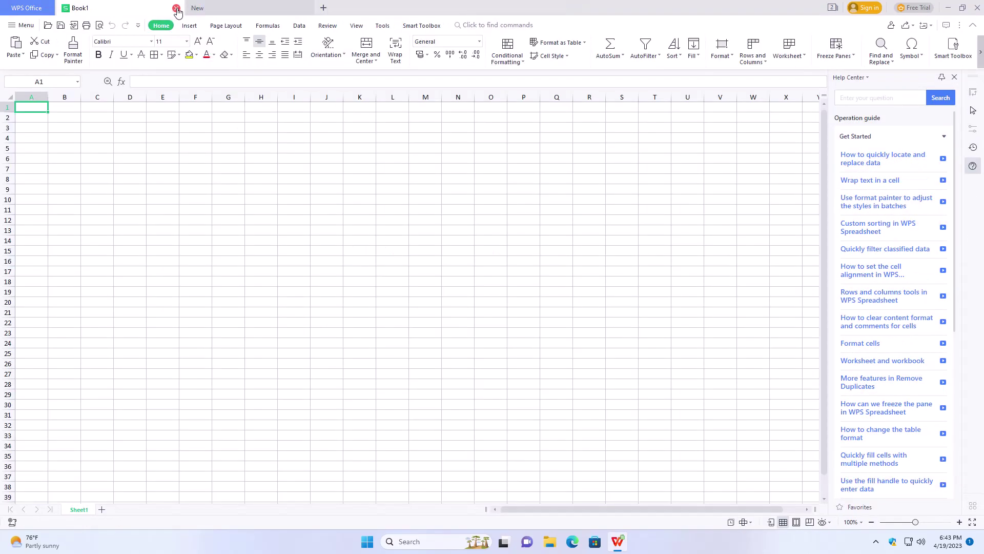
{"action": "left_click", "coordinate": [176, 9]}
{"action": "left_click", "coordinate": [176, 8]}
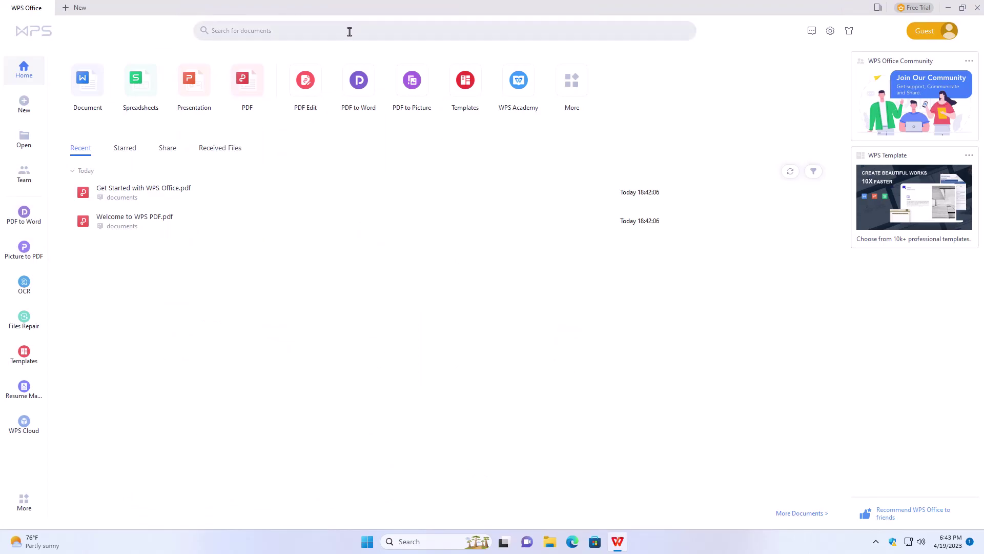
{"action": "left_click", "coordinate": [978, 8]}
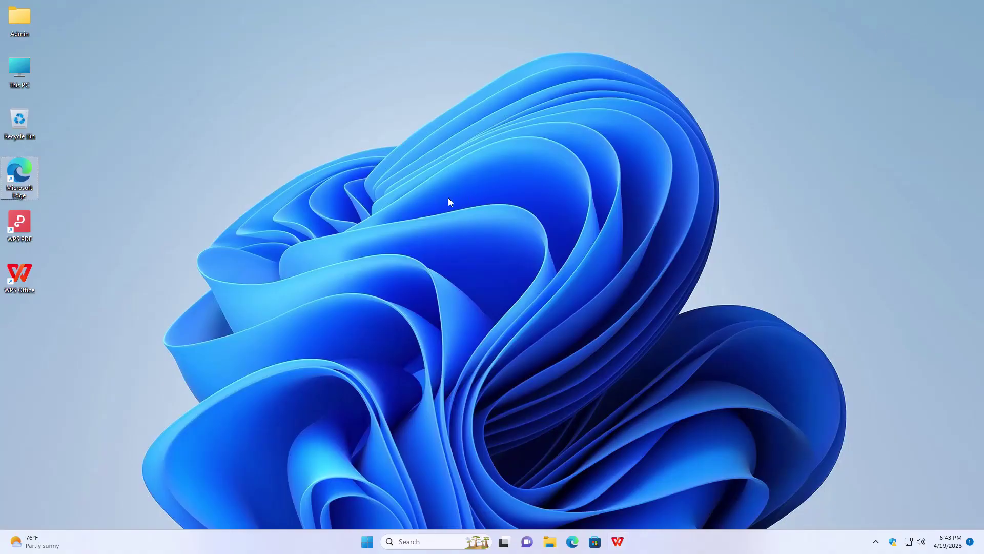